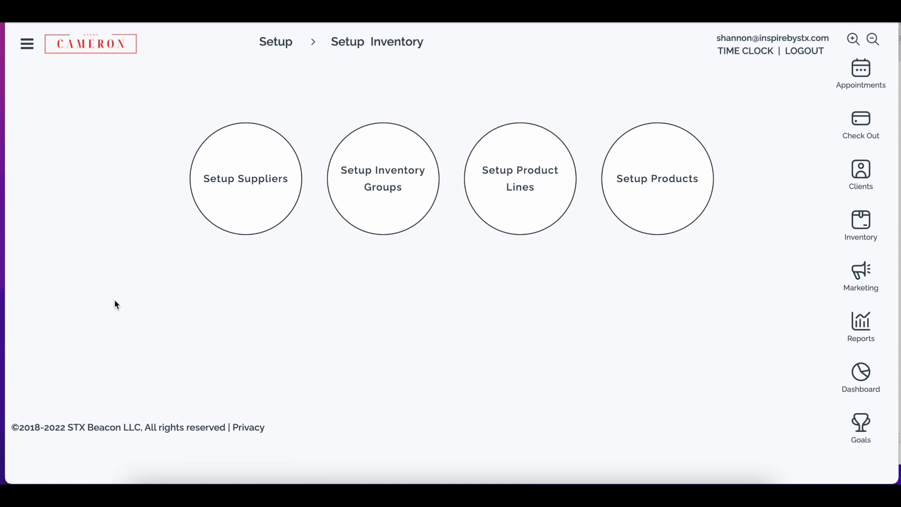
Create a new active supplier in the supplier setup and name it XYZ Supplier.
{"action": "left_click", "coordinate": [220, 227]}
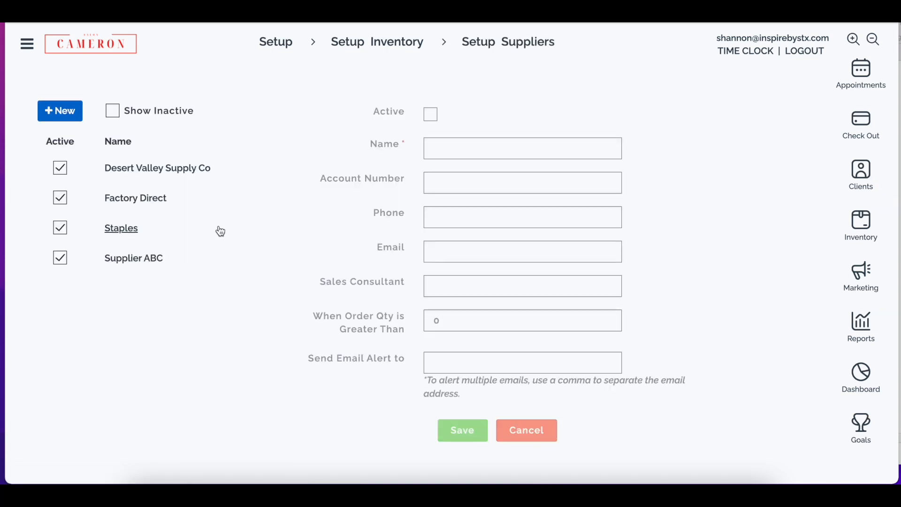
{"action": "left_click", "coordinate": [58, 105]}
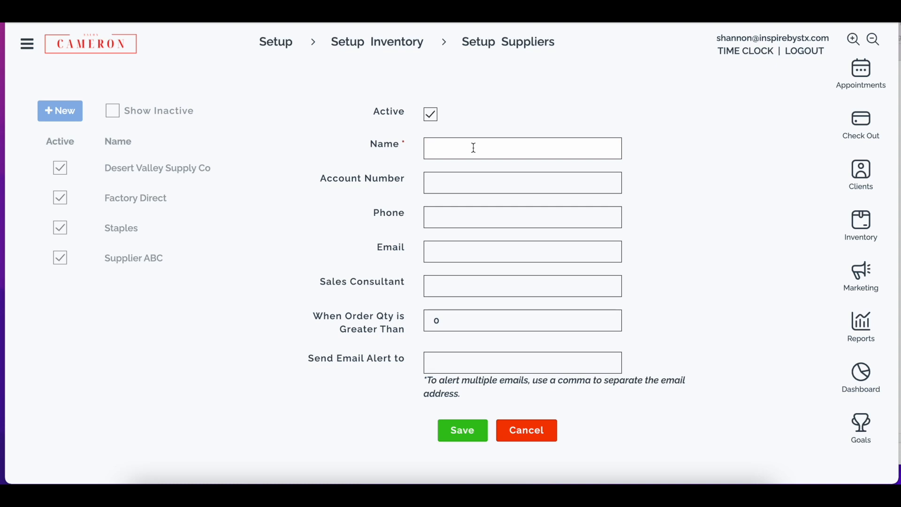
{"action": "type", "text": "XYZ Supplie"}
{"action": "key", "text": "BackSpace"}
{"action": "key", "text": "BackSpace"}
{"action": "key", "text": "BackSpace"}
{"action": "type", "text": "lier"}
Set the new supplier's order quantity alert threshold to 10.
{"action": "key", "text": "Tab"}
{"action": "key", "text": "Tab"}
{"action": "key", "text": "Tab"}
{"action": "key", "text": "Tab"}
{"action": "type", "text": "10"}
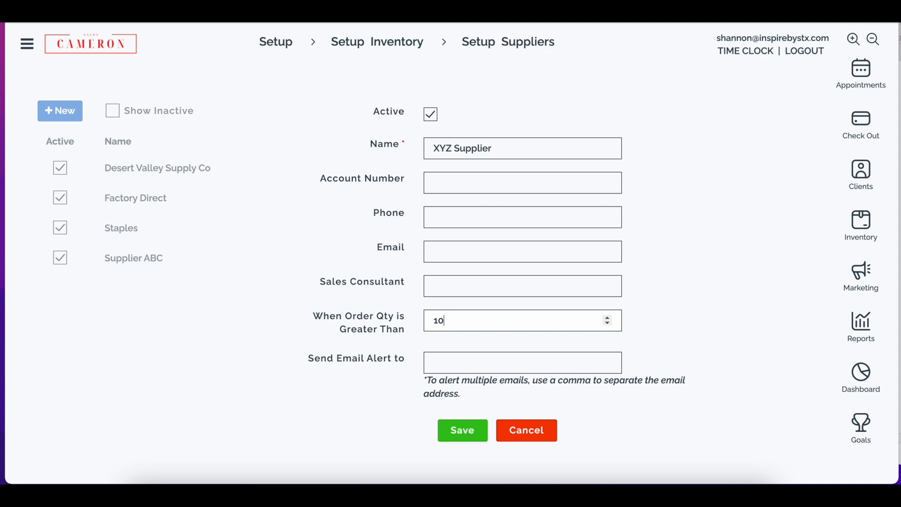
Enter two comma-separated e-mail addresses as order alert recipients and save the supplier.
{"action": "key", "text": "Tab"}
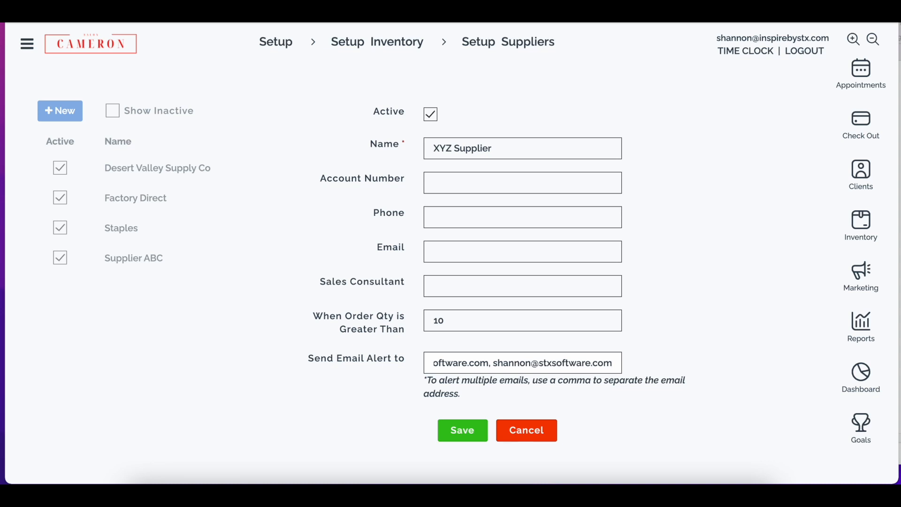
{"action": "left_click", "coordinate": [463, 436]}
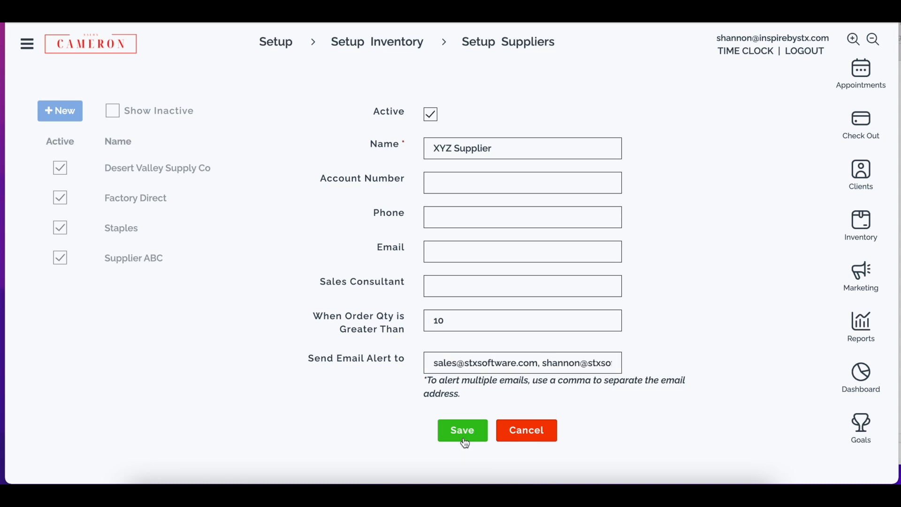
Review the Styling inventory group's name, taxable and sort order settings in the inventory group setup and close the record.
{"action": "left_click", "coordinate": [372, 48]}
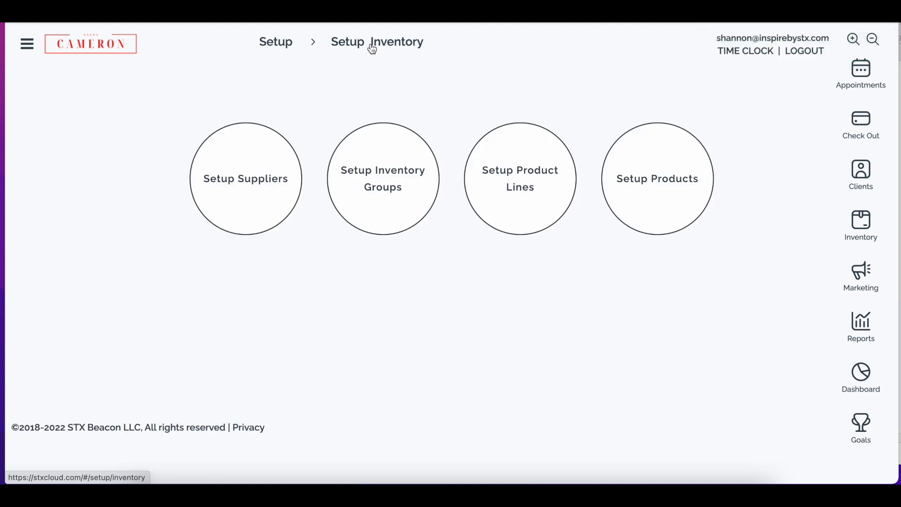
{"action": "left_click", "coordinate": [376, 210]}
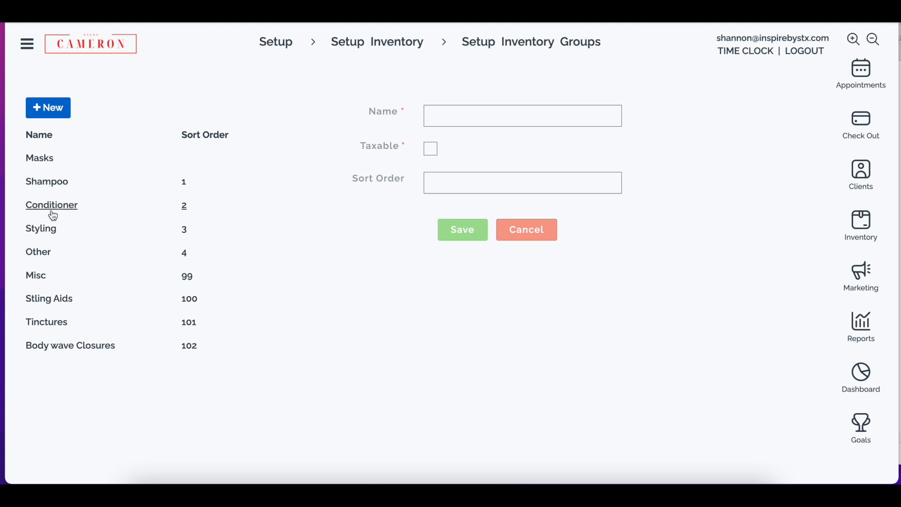
{"action": "left_click", "coordinate": [33, 229]}
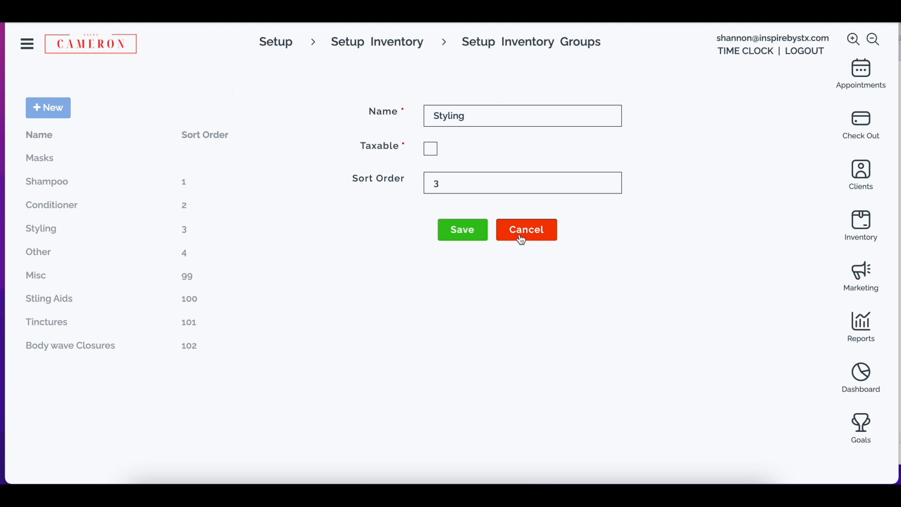
{"action": "left_click", "coordinate": [486, 234]}
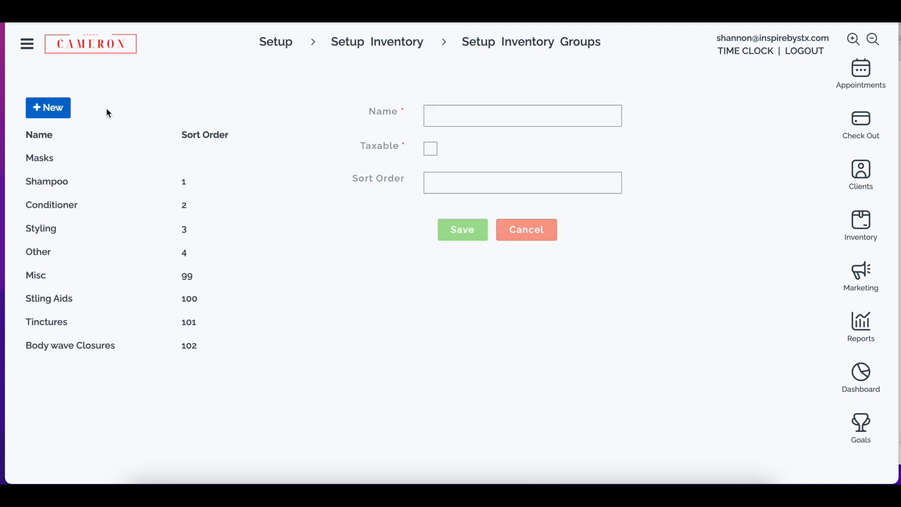
Examine the Aveda product line's name, color, inventory groups and units of measure, and close it without saving.
{"action": "left_click", "coordinate": [384, 47]}
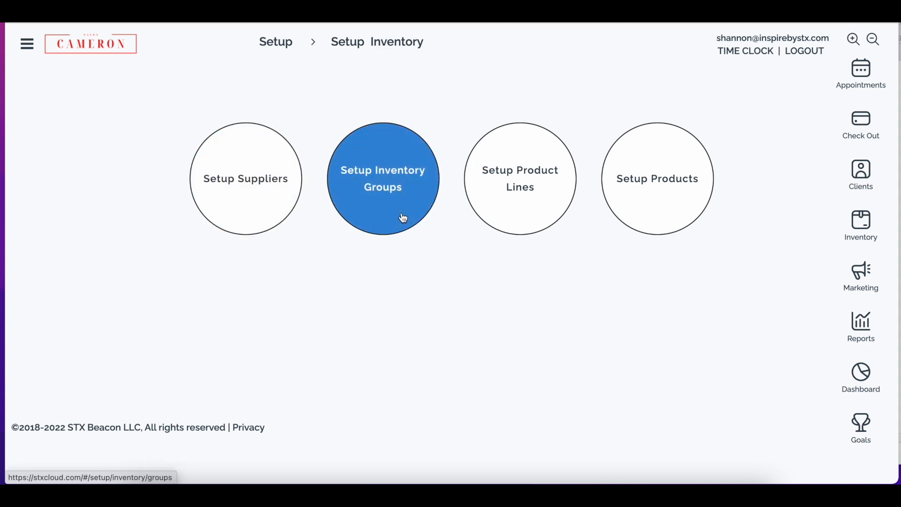
{"action": "left_click", "coordinate": [509, 201]}
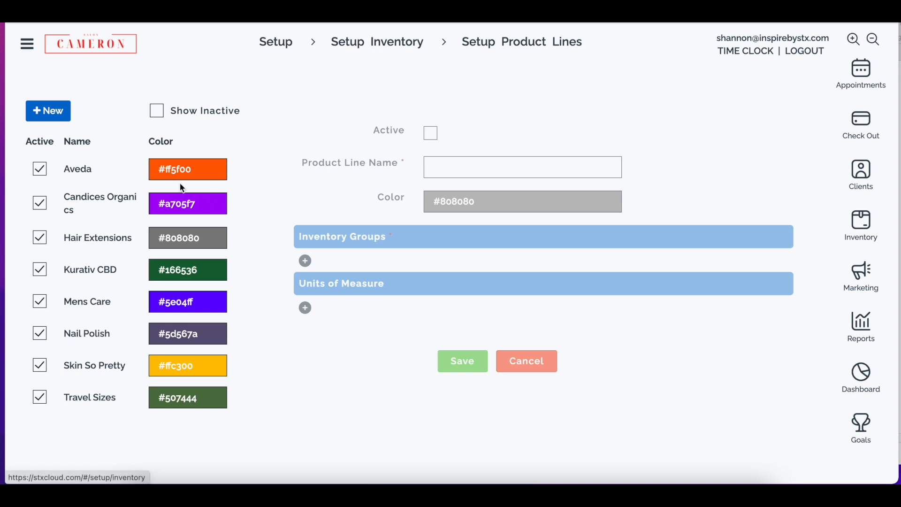
{"action": "left_click", "coordinate": [101, 170]}
{"action": "left_click", "coordinate": [458, 168]}
{"action": "left_click_drag", "start_coordinate": [460, 167], "coordinate": [402, 170]}
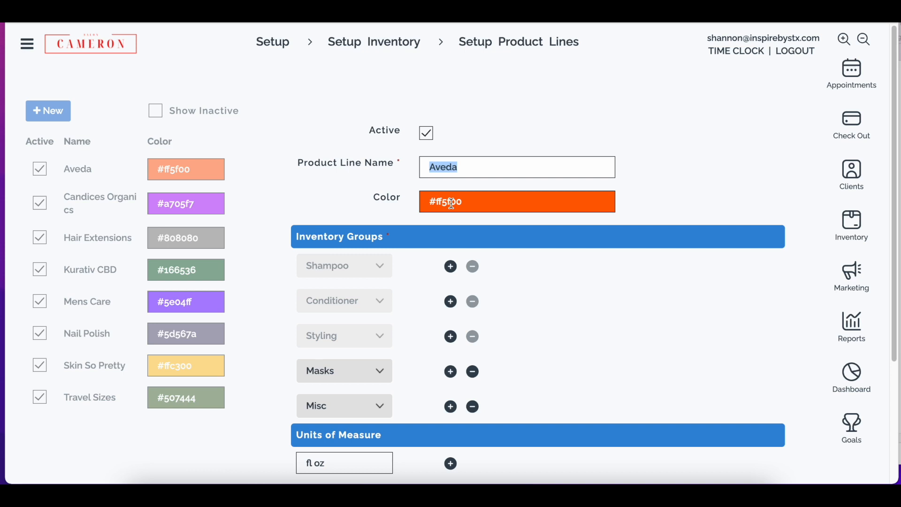
{"action": "scroll", "coordinate": [451, 202], "scroll_direction": "down", "scroll_amount": 2}
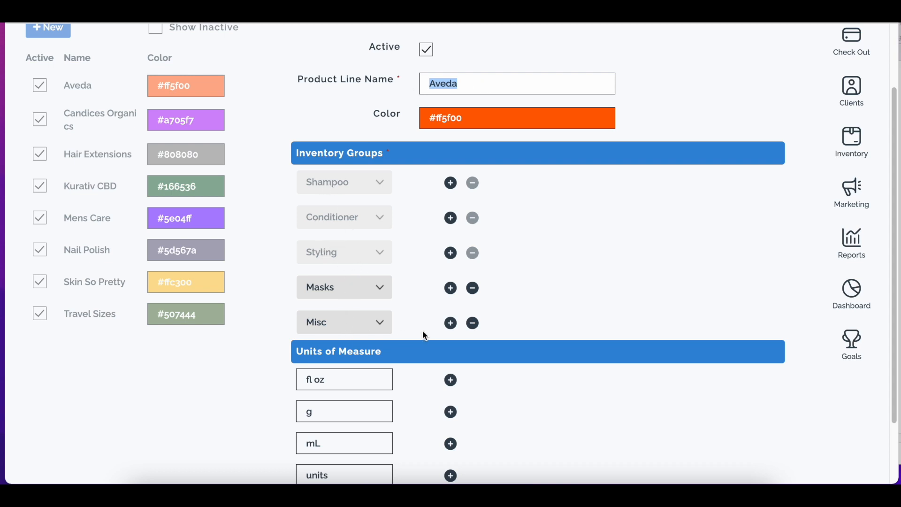
{"action": "scroll", "coordinate": [426, 336], "scroll_direction": "down", "scroll_amount": 2}
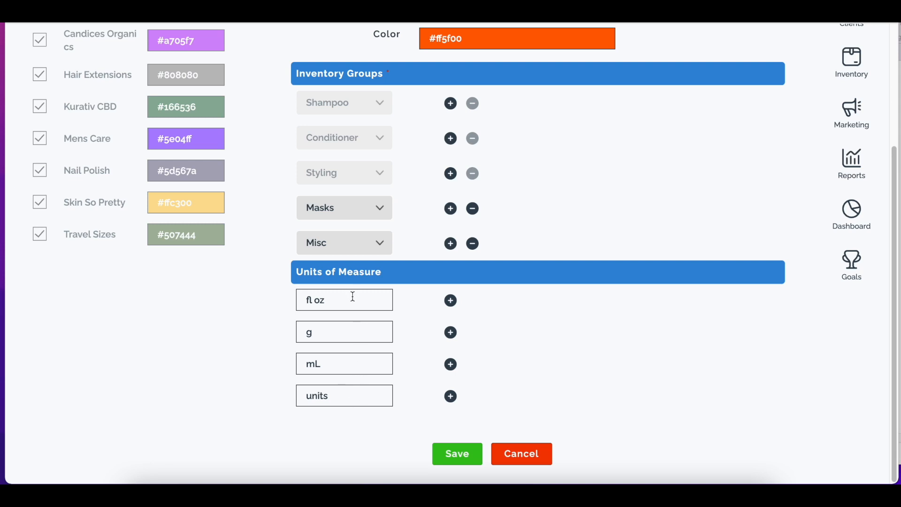
{"action": "scroll", "coordinate": [351, 299], "scroll_direction": "up", "scroll_amount": 2}
{"action": "scroll", "coordinate": [356, 308], "scroll_direction": "up", "scroll_amount": 3}
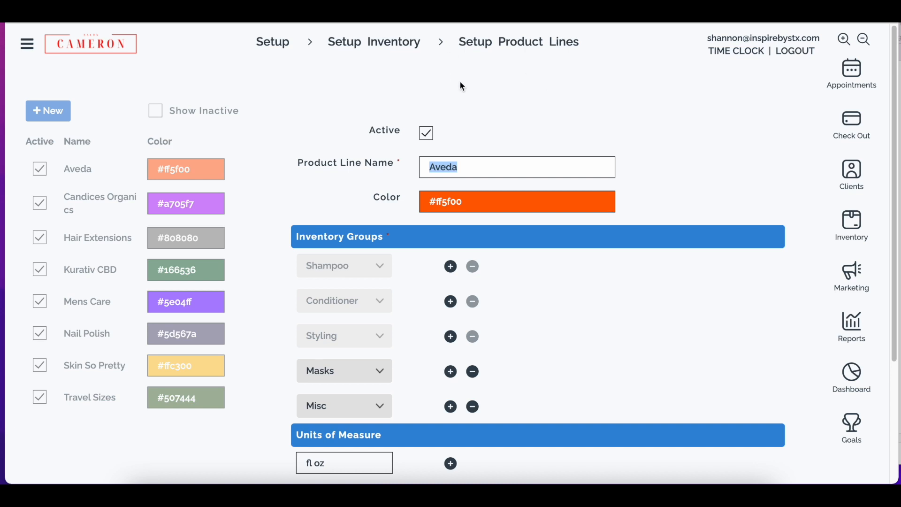
{"action": "scroll", "coordinate": [461, 86], "scroll_direction": "down", "scroll_amount": 1}
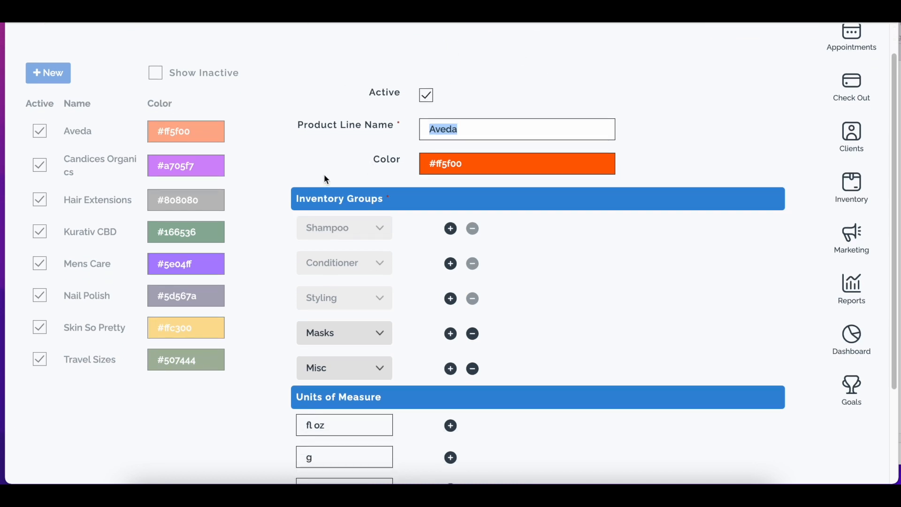
{"action": "scroll", "coordinate": [484, 388], "scroll_direction": "down", "scroll_amount": 3}
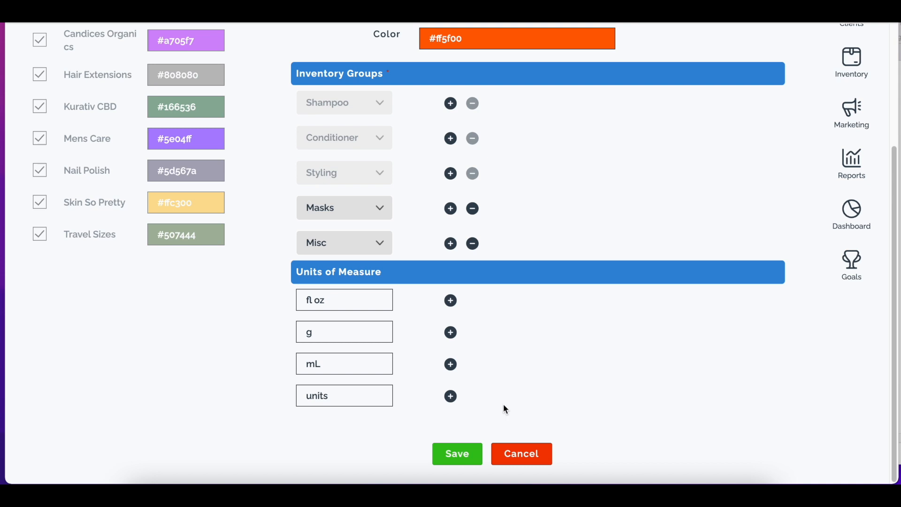
{"action": "left_click", "coordinate": [518, 454]}
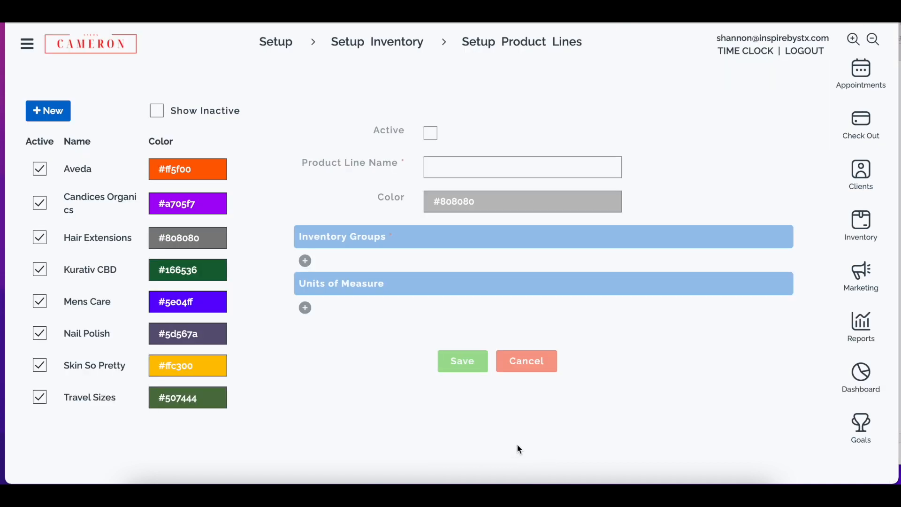
{"action": "left_click", "coordinate": [389, 43]}
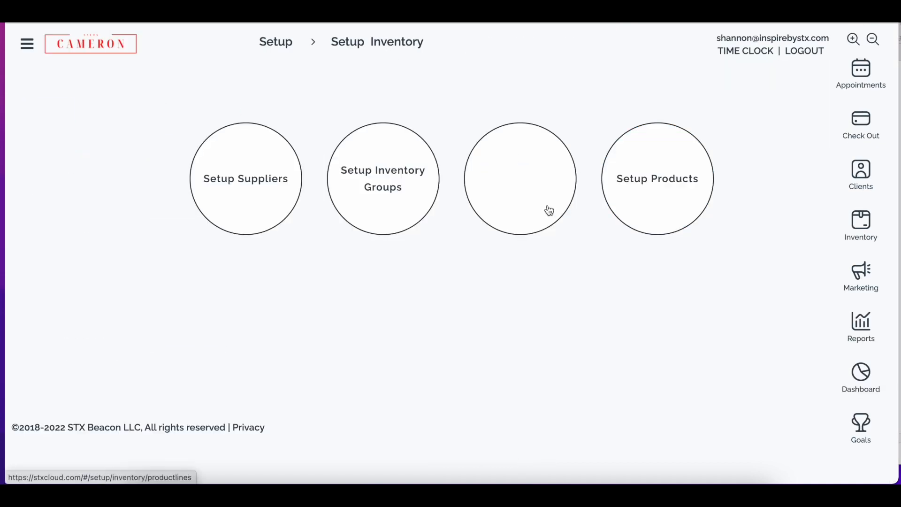
{"action": "left_click", "coordinate": [647, 170]}
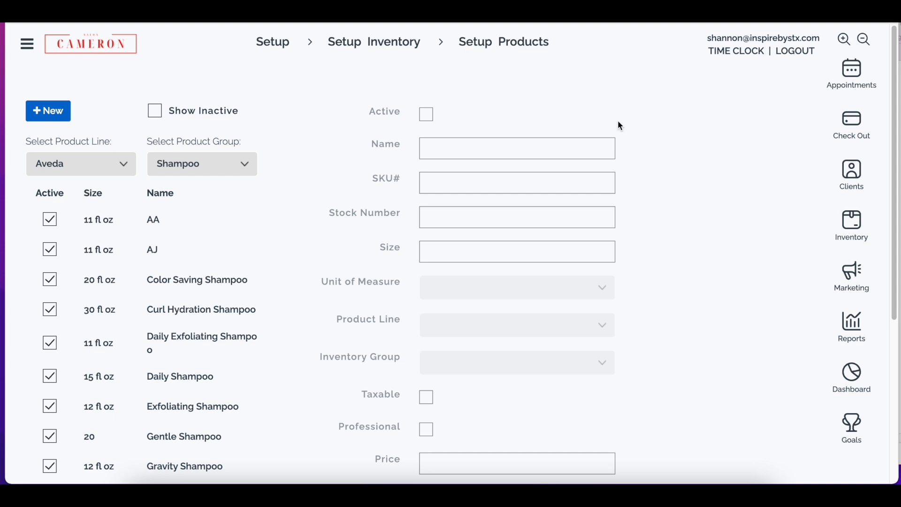
{"action": "left_click", "coordinate": [51, 113]}
{"action": "left_click", "coordinate": [511, 145]}
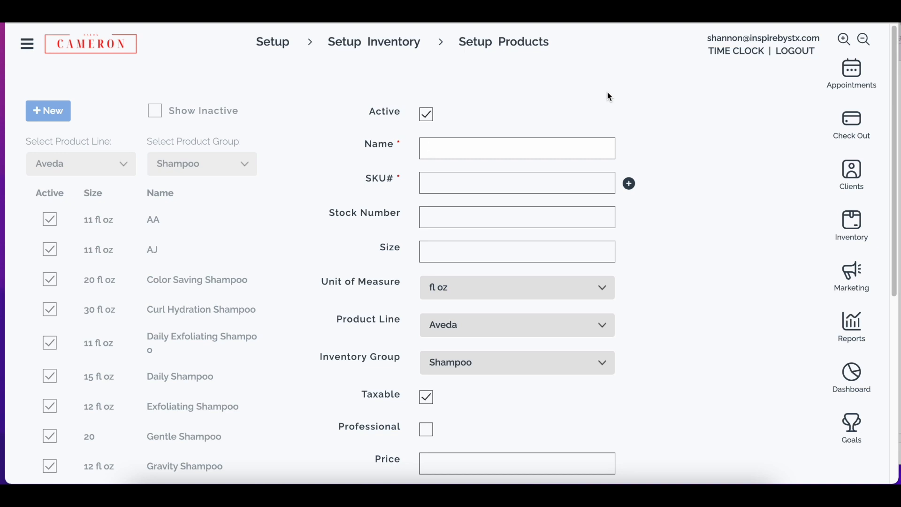
{"action": "type", "text": "Shampoo"}
{"action": "key", "text": "Tab"}
{"action": "type", "text": "123456789123456"}
{"action": "key", "text": "Tab"}
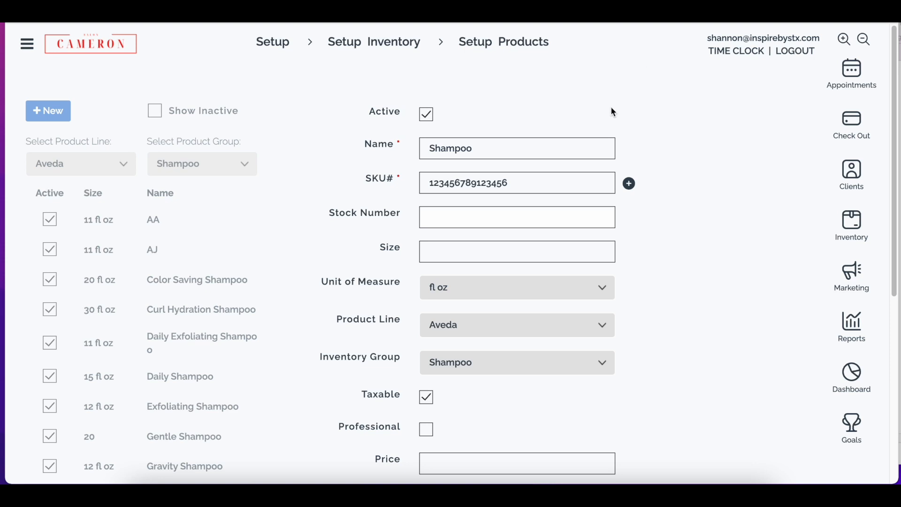
{"action": "left_click", "coordinate": [629, 184]}
{"action": "left_click", "coordinate": [517, 185]}
{"action": "key", "text": "ctrl+a"}
{"action": "key", "text": "ctrl+c"}
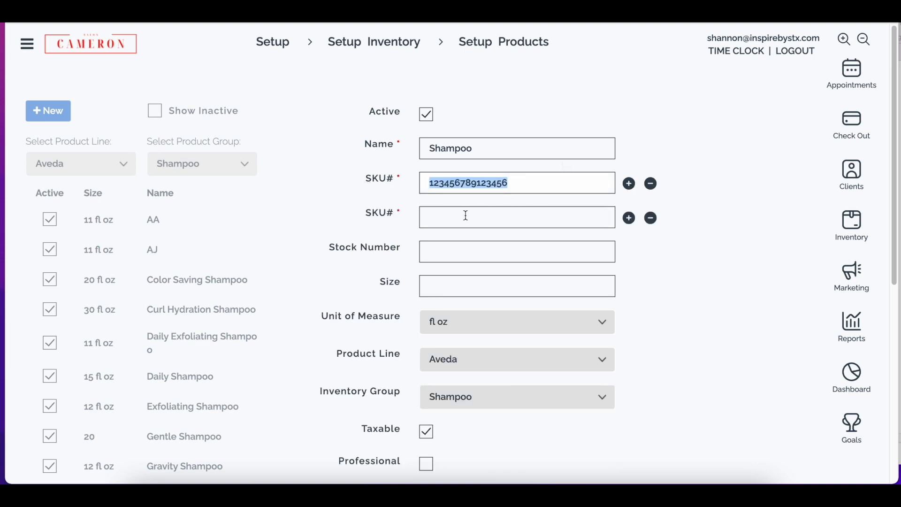
{"action": "left_click", "coordinate": [468, 214]}
{"action": "key", "text": "ctrl+v"}
{"action": "left_click_drag", "start_coordinate": [506, 218], "coordinate": [497, 218]}
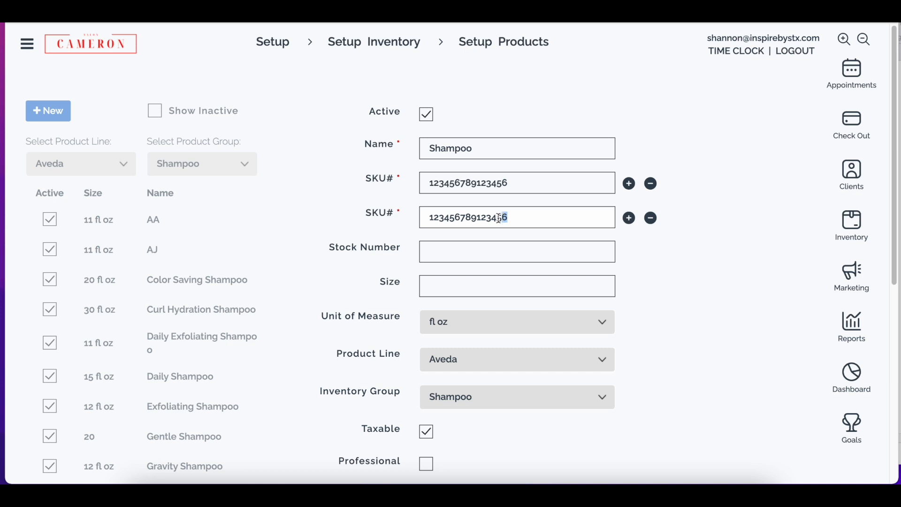
{"action": "type", "text": "77"}
Set the product's stock number to 321564 and its size to 22 fl oz.
{"action": "left_click", "coordinate": [496, 251]}
{"action": "type", "text": "321564"}
{"action": "left_click", "coordinate": [461, 287]}
{"action": "type", "text": "22"}
{"action": "left_click", "coordinate": [461, 323]}
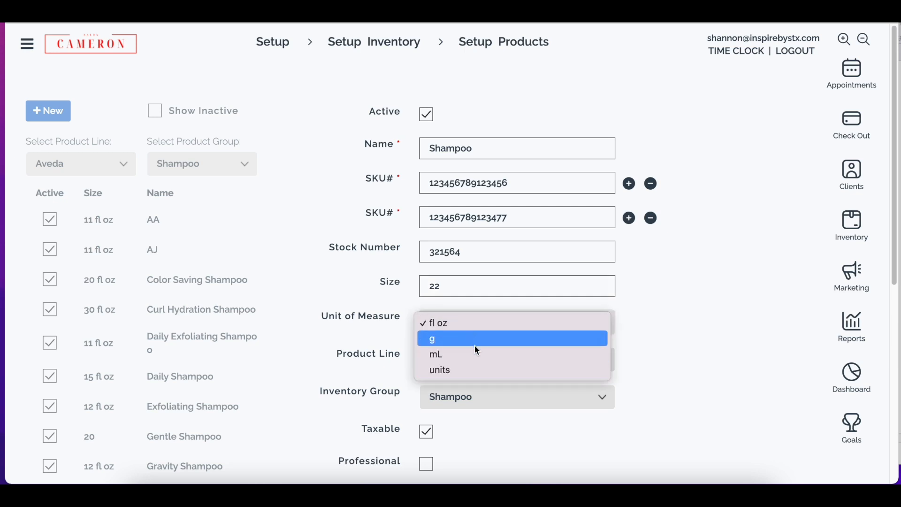
{"action": "left_click", "coordinate": [555, 322]}
Choose Aveda as the product line and Shampoo as the inventory group.
{"action": "scroll", "coordinate": [552, 325], "scroll_direction": "down", "scroll_amount": 2}
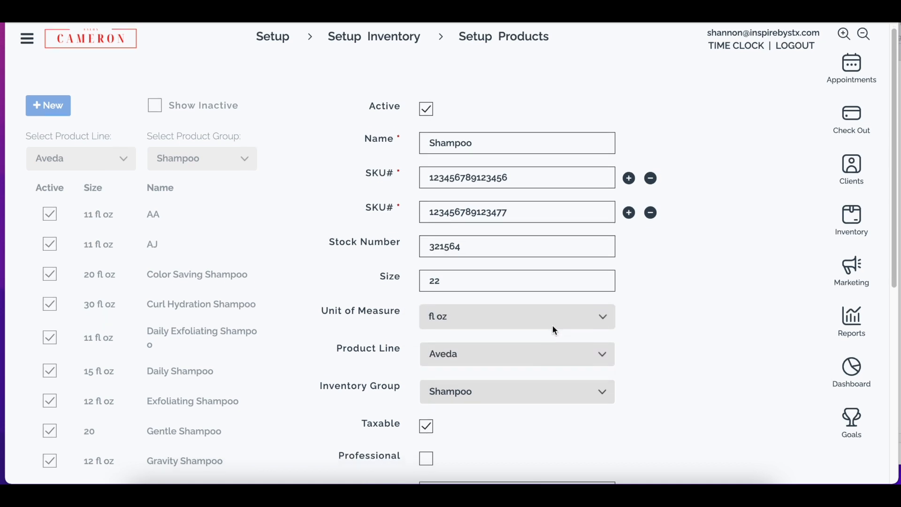
{"action": "scroll", "coordinate": [513, 354], "scroll_direction": "down", "scroll_amount": 2}
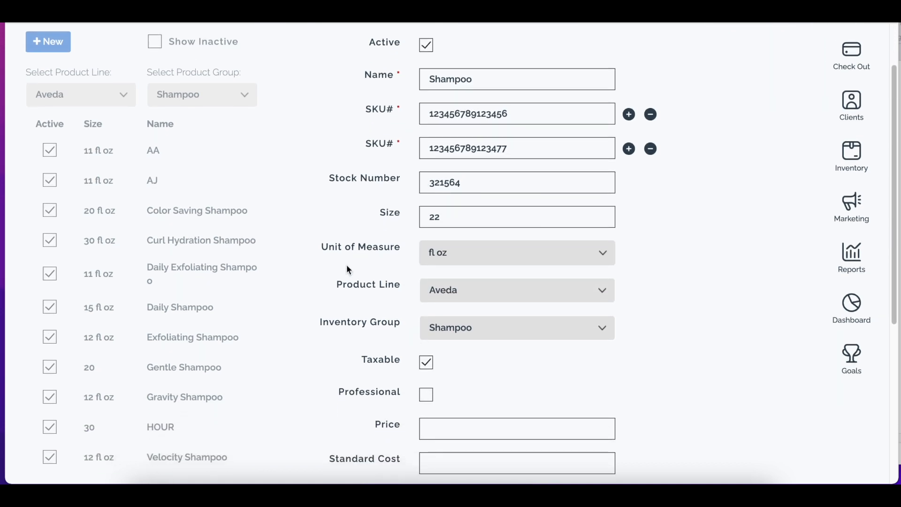
{"action": "left_click", "coordinate": [452, 294]}
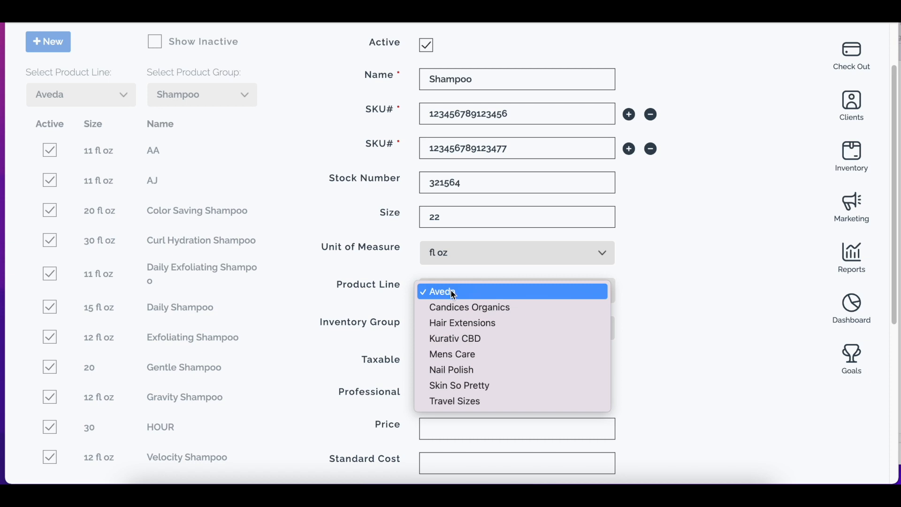
{"action": "left_click", "coordinate": [454, 294]}
{"action": "left_click", "coordinate": [447, 328]}
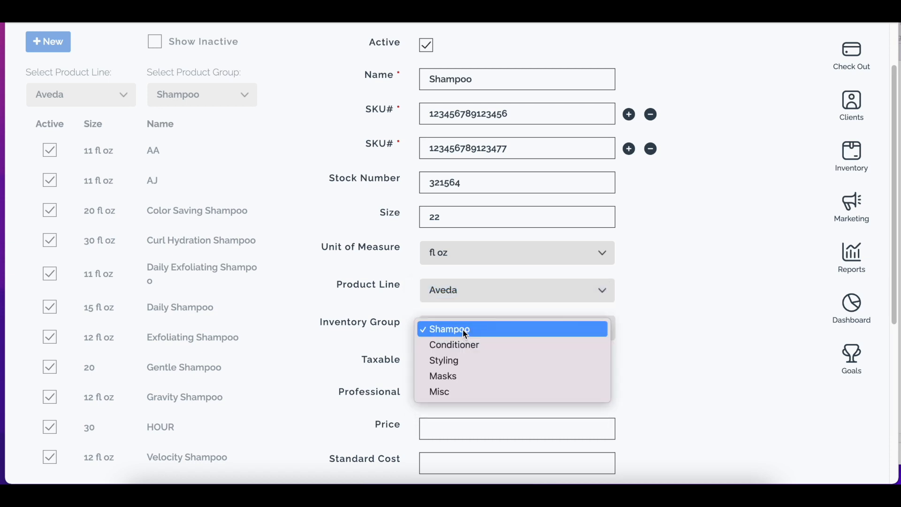
{"action": "left_click", "coordinate": [465, 333]}
Set the product's price to 22 and its standard cost to 11.
{"action": "scroll", "coordinate": [441, 365], "scroll_direction": "down", "scroll_amount": 1}
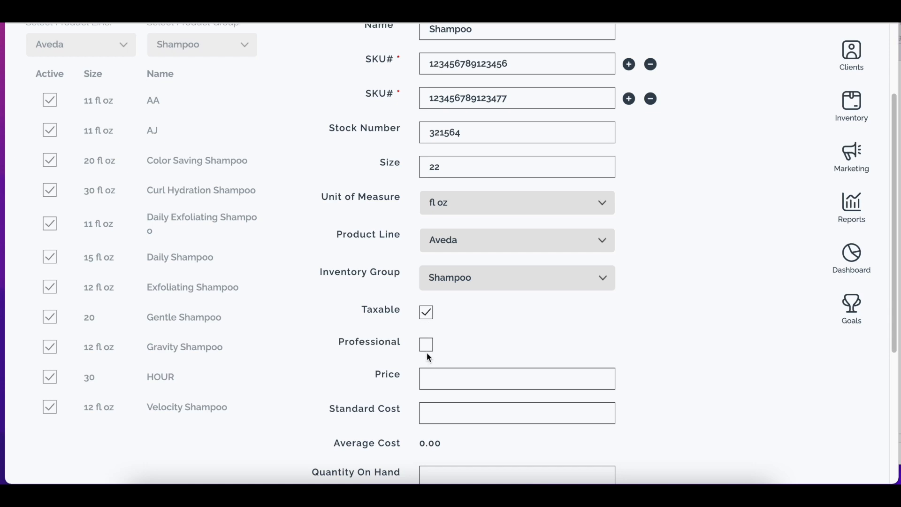
{"action": "scroll", "coordinate": [427, 357], "scroll_direction": "down", "scroll_amount": 1}
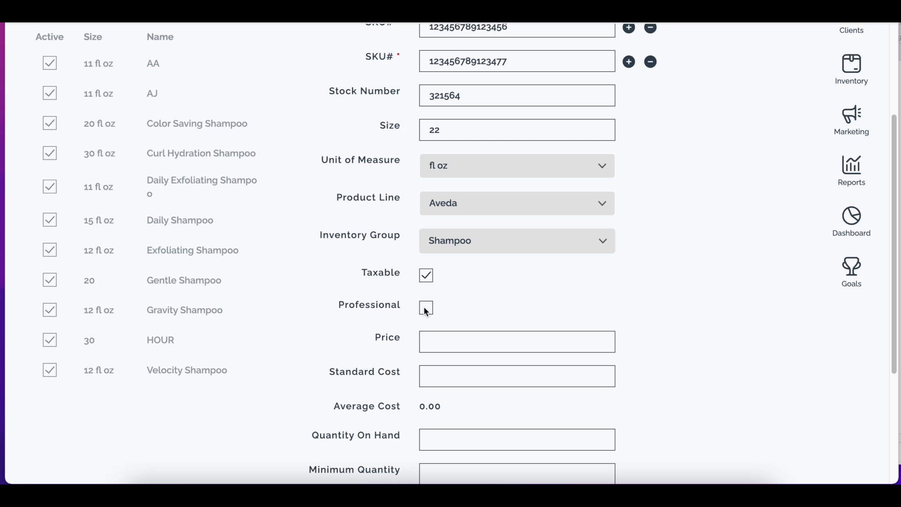
{"action": "scroll", "coordinate": [425, 309], "scroll_direction": "down", "scroll_amount": 1}
{"action": "scroll", "coordinate": [427, 310], "scroll_direction": "down", "scroll_amount": 1}
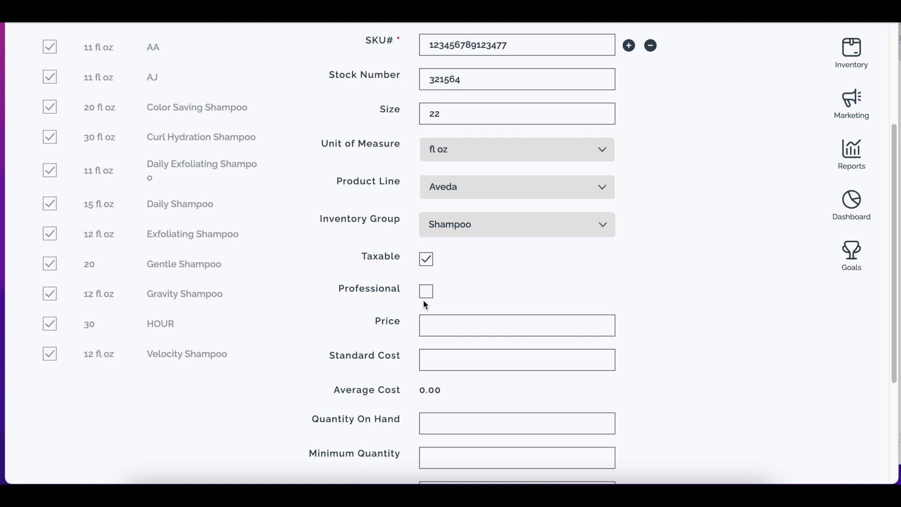
{"action": "scroll", "coordinate": [427, 293], "scroll_direction": "down", "scroll_amount": 3}
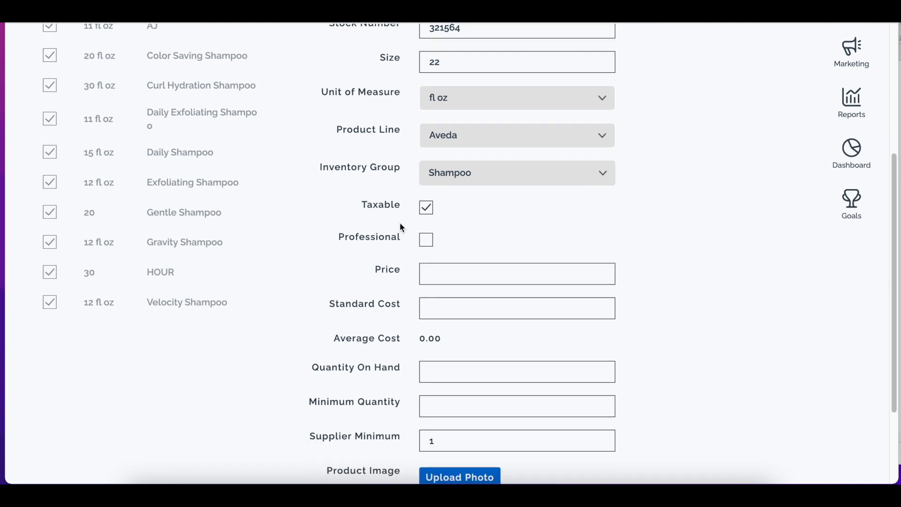
{"action": "left_click", "coordinate": [444, 277]}
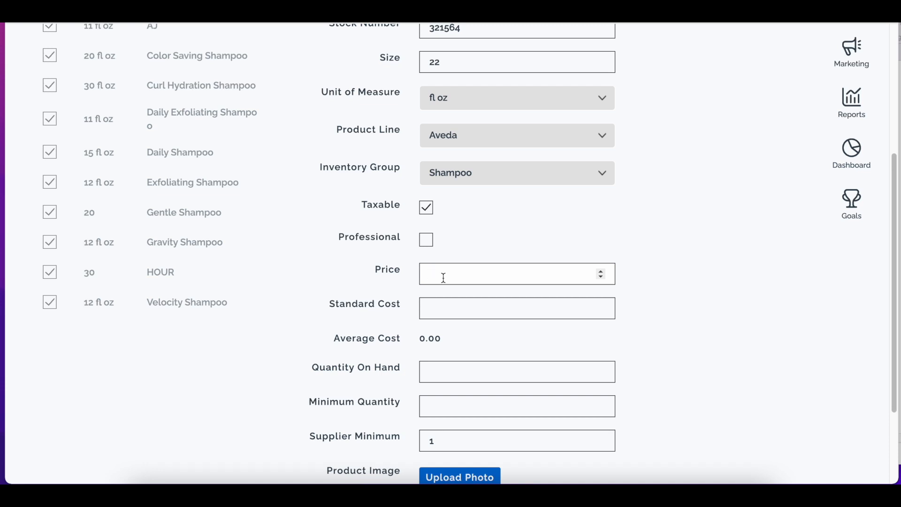
{"action": "type", "text": "22"}
{"action": "key", "text": "Tab"}
{"action": "type", "text": "11"}
{"action": "key", "text": "Tab"}
Set the quantity on hand to 5, the minimum quantity to 10 and the supplier minimum to 10.
{"action": "scroll", "coordinate": [444, 345], "scroll_direction": "down", "scroll_amount": 1}
{"action": "scroll", "coordinate": [443, 339], "scroll_direction": "down", "scroll_amount": 2}
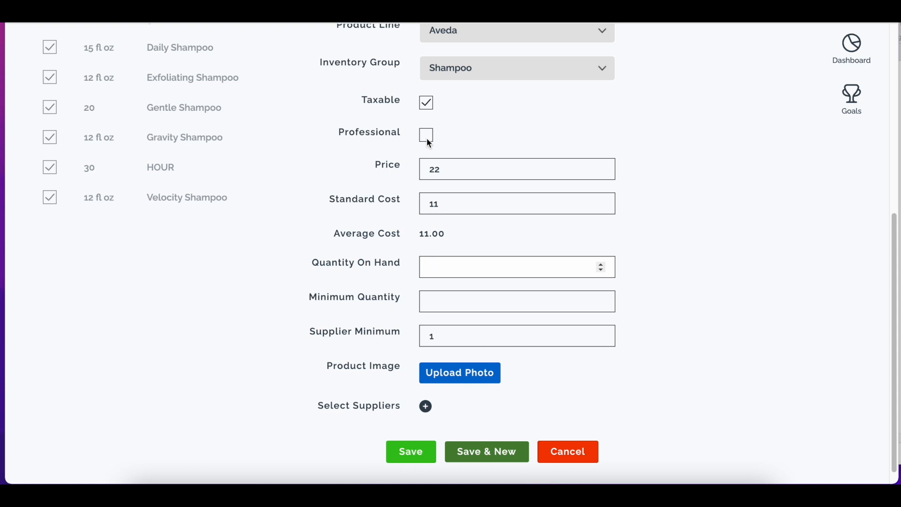
{"action": "type", "text": "5"}
{"action": "key", "text": "Tab"}
{"action": "type", "text": "10"}
{"action": "left_click", "coordinate": [433, 265]}
{"action": "left_click", "coordinate": [457, 298]}
{"action": "key", "text": "Tab"}
{"action": "type", "text": "10"}
Assign XYZ Supplier and Factory Direct as the product's suppliers and save the product.
{"action": "scroll", "coordinate": [467, 378], "scroll_direction": "down", "scroll_amount": 1}
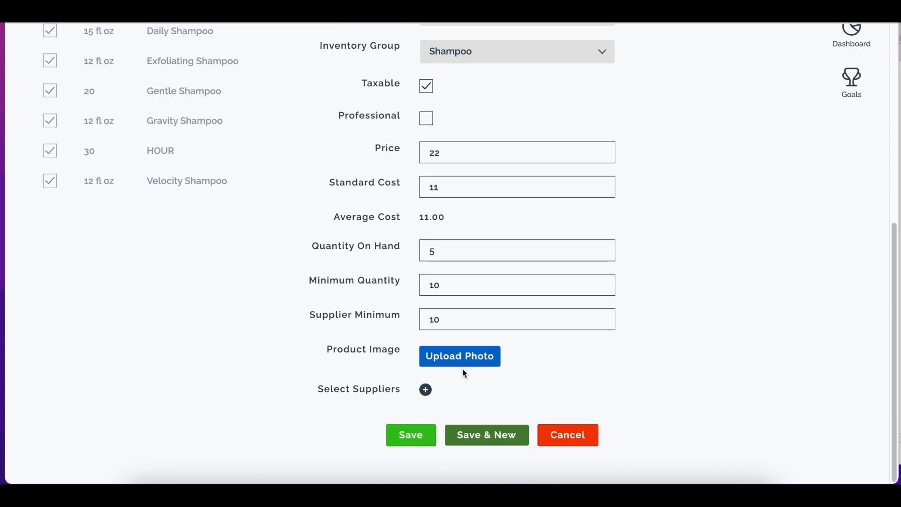
{"action": "left_click", "coordinate": [425, 390]}
{"action": "left_click", "coordinate": [484, 395]}
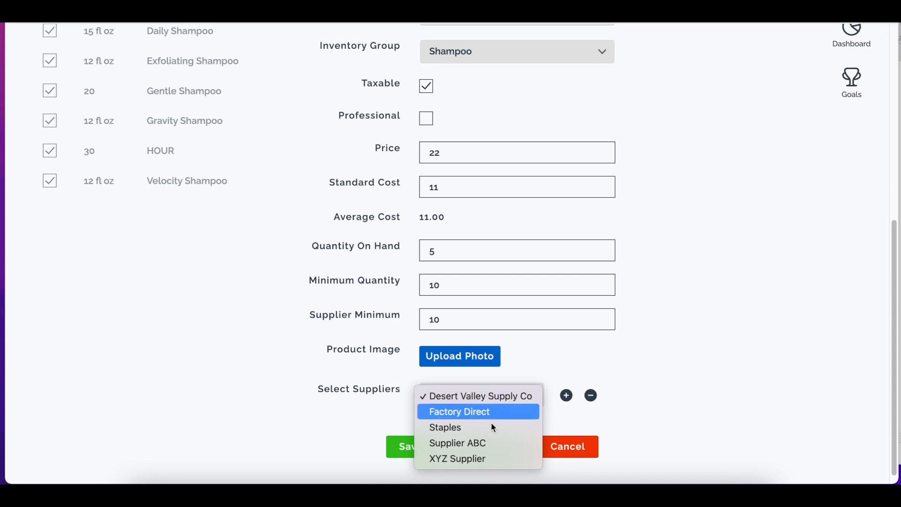
{"action": "left_click", "coordinate": [491, 460]}
{"action": "left_click", "coordinate": [566, 395]}
{"action": "left_click", "coordinate": [466, 425]}
{"action": "left_click", "coordinate": [466, 438]}
{"action": "scroll", "coordinate": [599, 370], "scroll_direction": "down", "scroll_amount": 2}
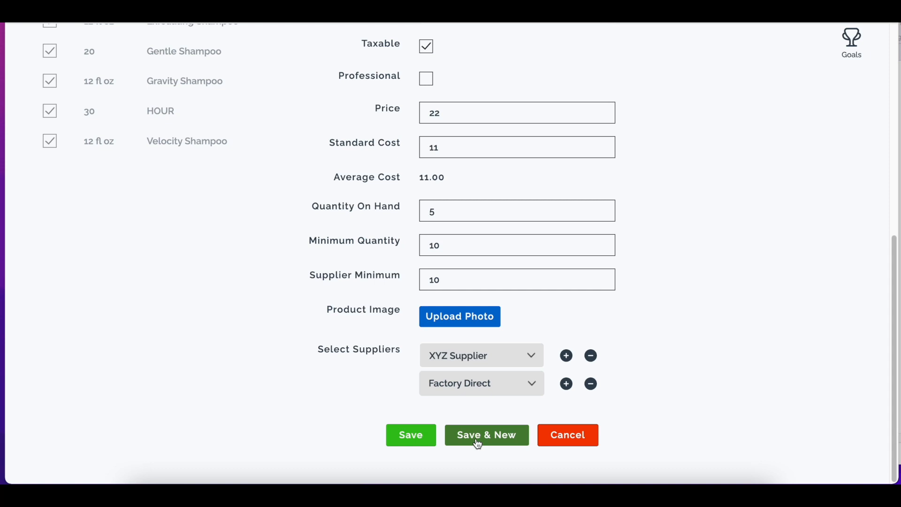
{"action": "left_click", "coordinate": [402, 436]}
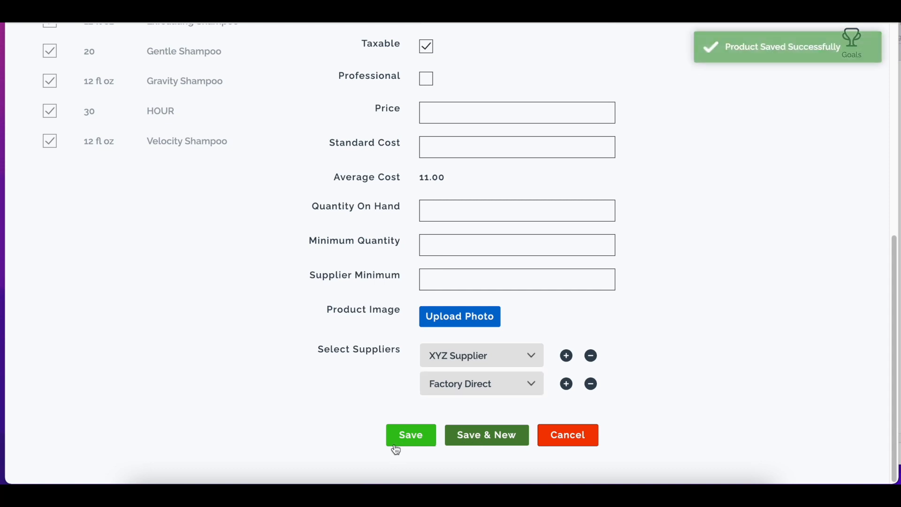
{"action": "scroll", "coordinate": [776, 228], "scroll_direction": "up", "scroll_amount": 5}
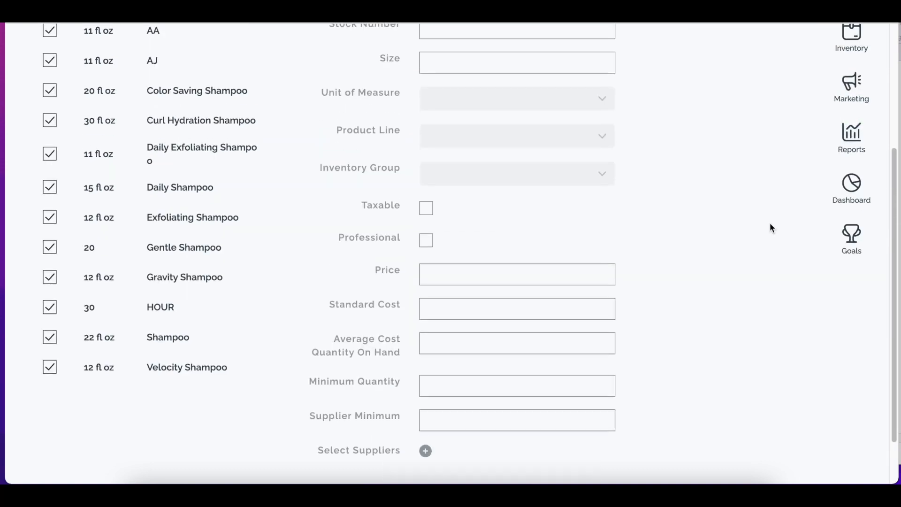